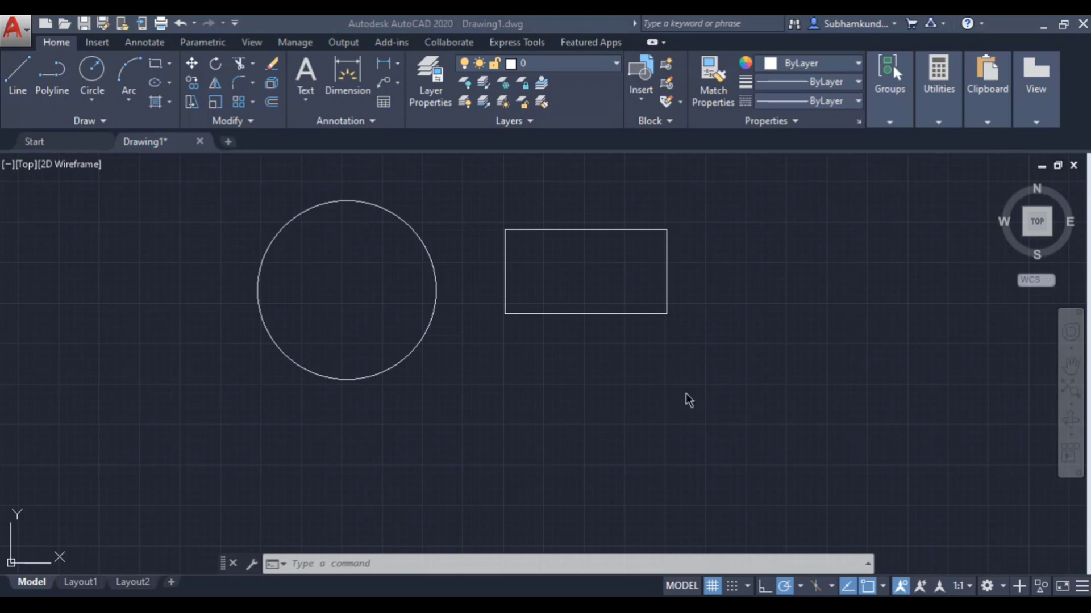
{"action": "left_click", "coordinate": [602, 372]}
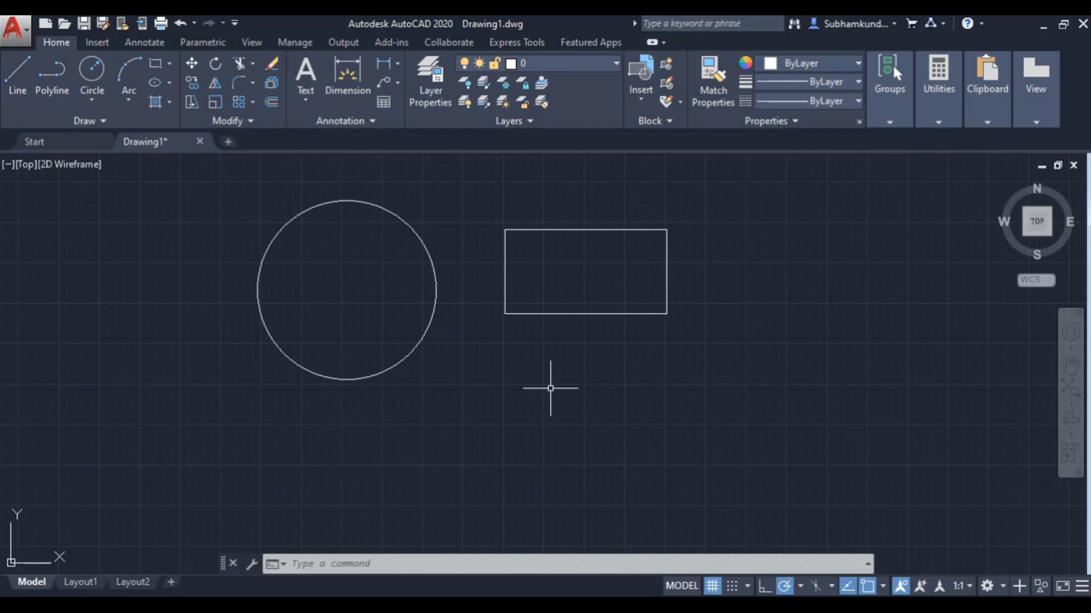
{"action": "left_click", "coordinate": [512, 372]}
{"action": "left_click", "coordinate": [607, 438]}
Zoom in and out around the circle and the rectangle to examine them at different magnifications.
{"action": "scroll", "coordinate": [435, 352], "scroll_direction": "up", "scroll_amount": 2}
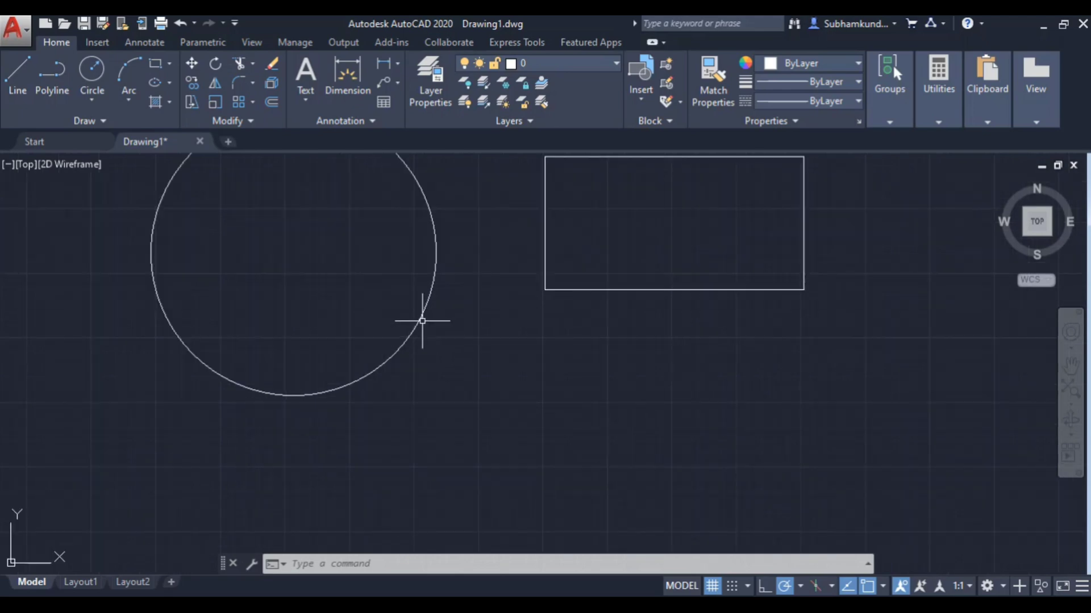
{"action": "scroll", "coordinate": [422, 320], "scroll_direction": "up", "scroll_amount": 2}
{"action": "mouse_move", "coordinate": [468, 292]}
{"action": "middle_mouse_down"}
{"action": "mouse_move", "coordinate": [494, 326]}
{"action": "mouse_move", "coordinate": [515, 390]}
{"action": "middle_mouse_up"}
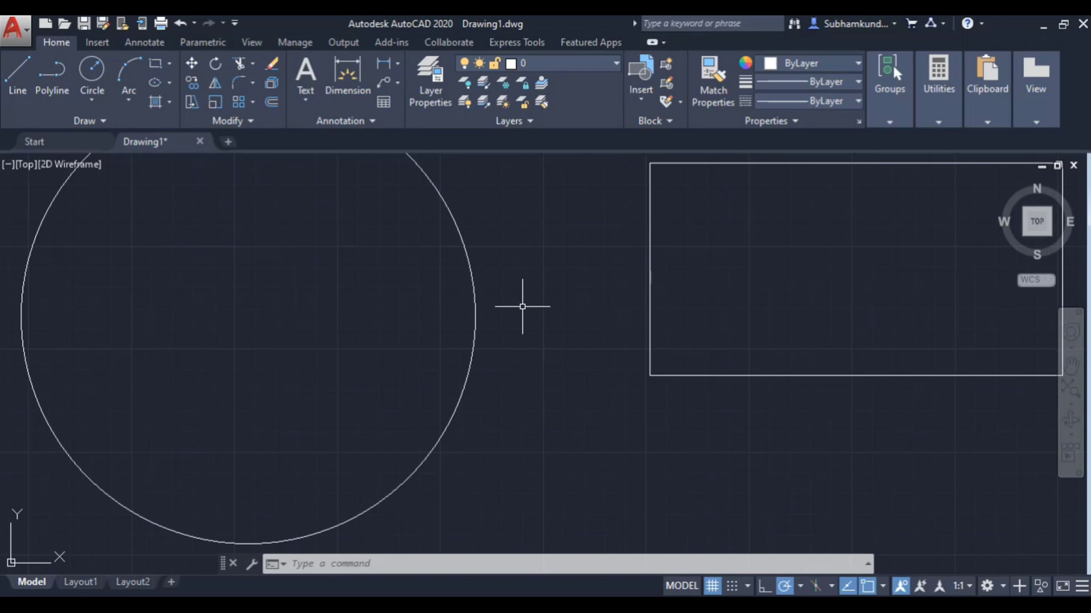
{"action": "scroll", "coordinate": [522, 307], "scroll_direction": "down", "scroll_amount": 2}
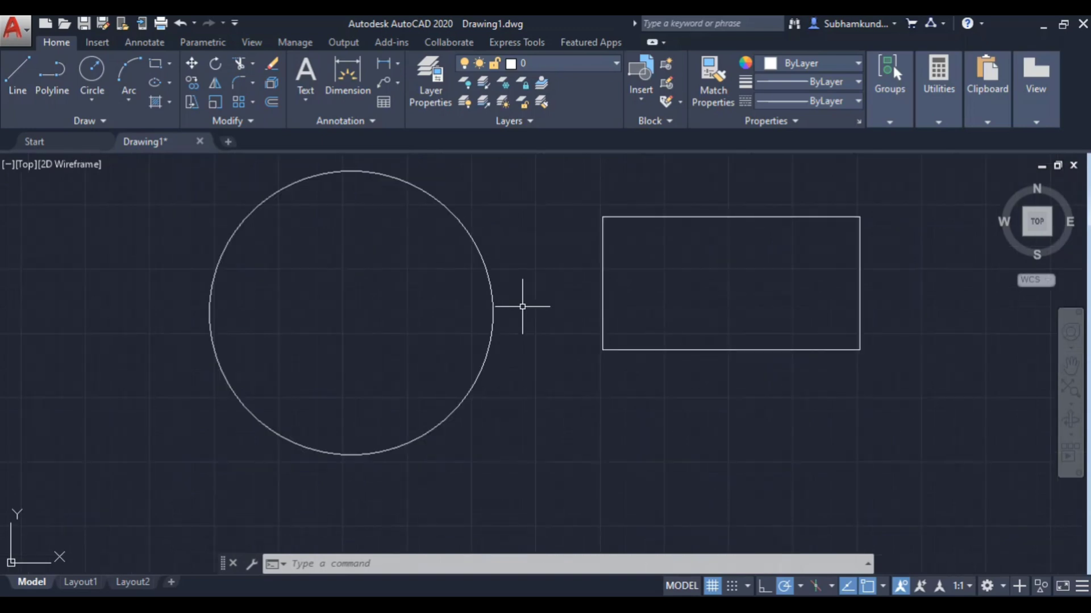
{"action": "scroll", "coordinate": [522, 307], "scroll_direction": "down", "scroll_amount": 2}
{"action": "scroll", "coordinate": [522, 307], "scroll_direction": "down", "scroll_amount": 2}
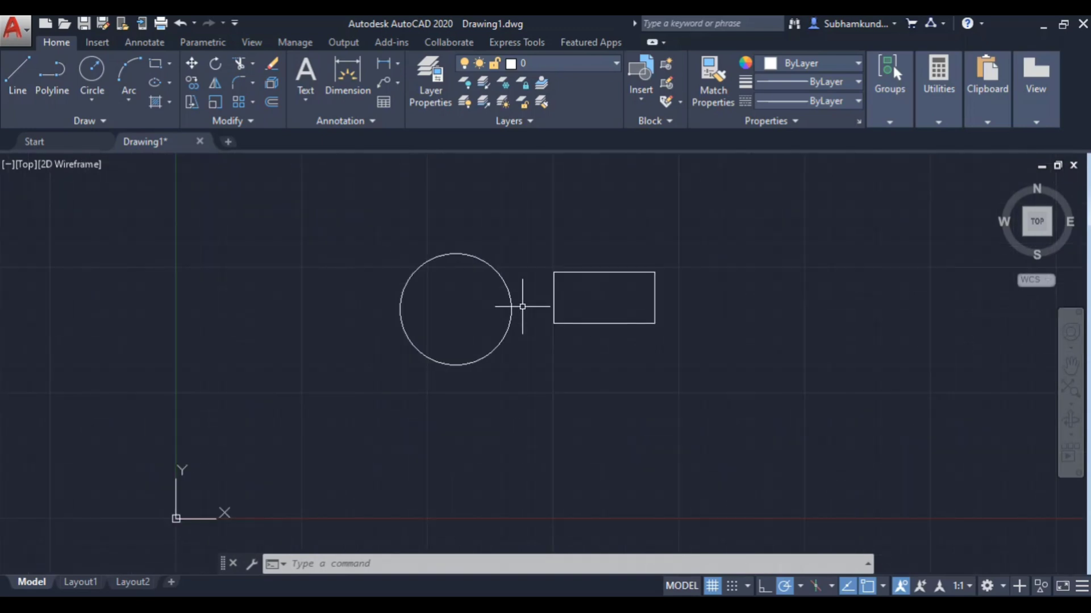
{"action": "scroll", "coordinate": [522, 306], "scroll_direction": "up", "scroll_amount": 2}
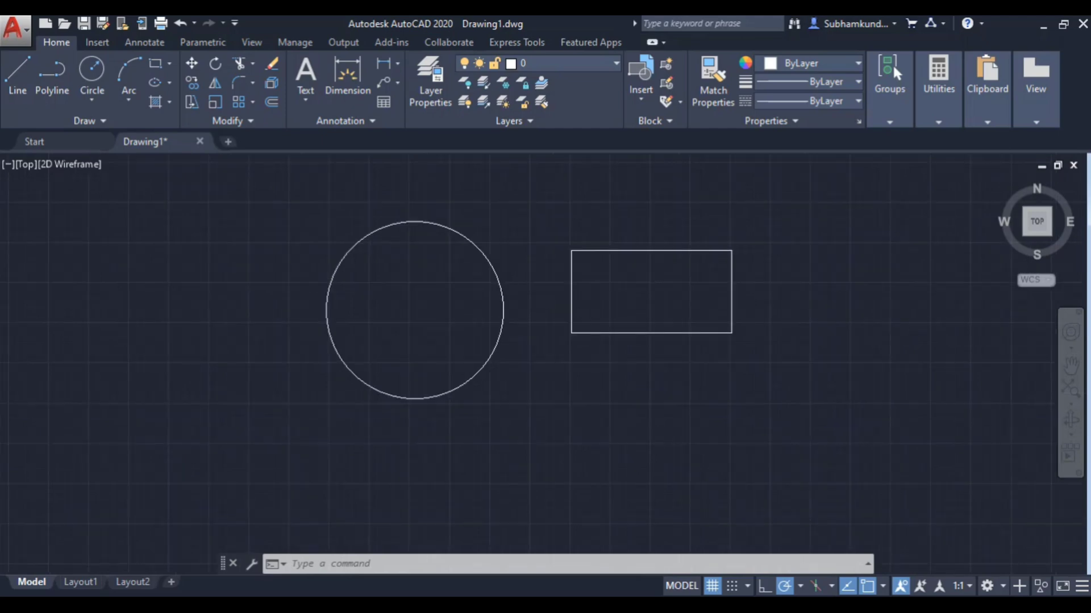
{"action": "scroll", "coordinate": [522, 307], "scroll_direction": "up", "scroll_amount": 2}
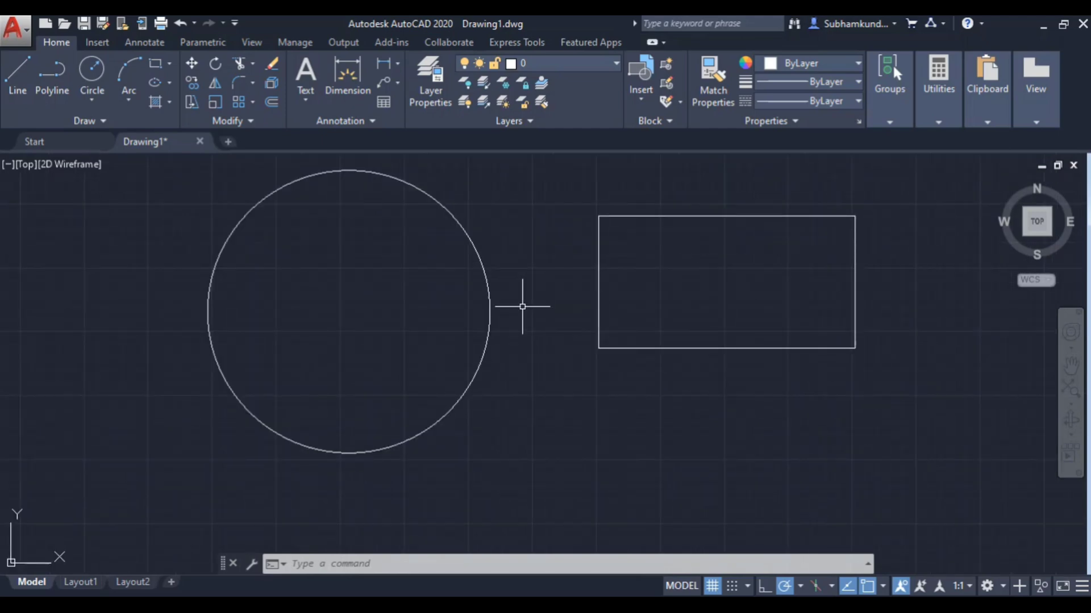
{"action": "scroll", "coordinate": [522, 307], "scroll_direction": "down", "scroll_amount": 2}
{"action": "scroll", "coordinate": [522, 307], "scroll_direction": "down", "scroll_amount": 2}
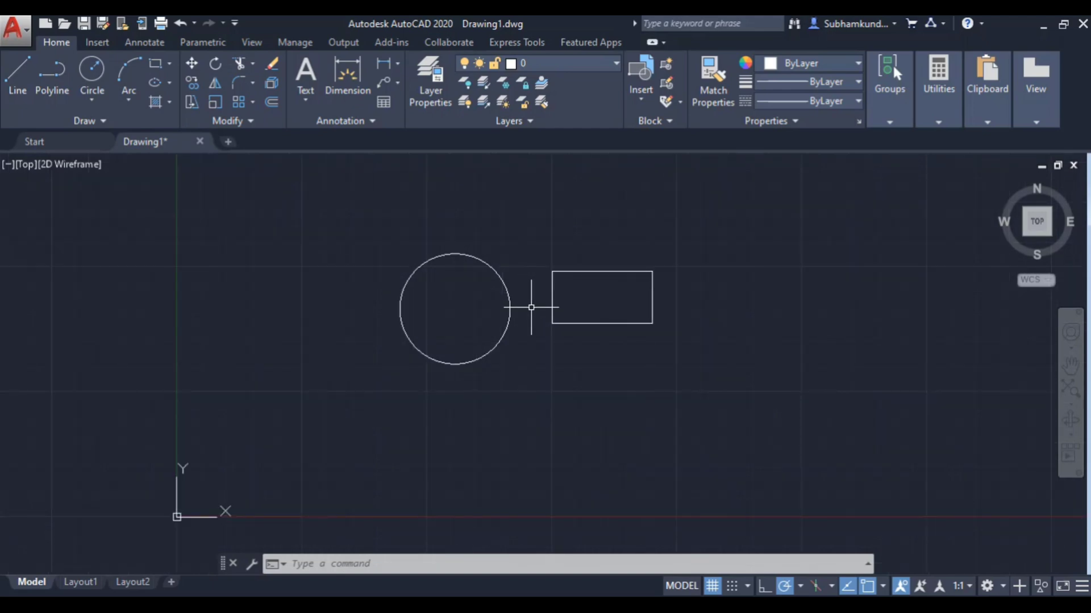
{"action": "scroll", "coordinate": [532, 307], "scroll_direction": "up", "scroll_amount": 2}
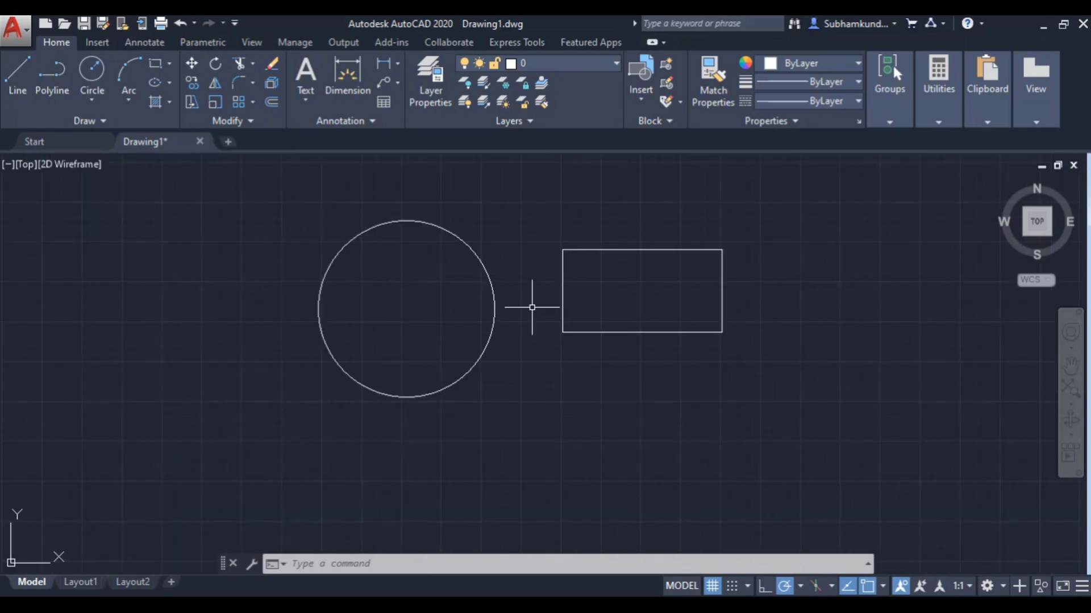
Pan the drawing view to shift the circle and the rectangle around the visible area.
{"action": "middle_click_drag", "start_coordinate": [532, 307], "coordinate": [418, 253]}
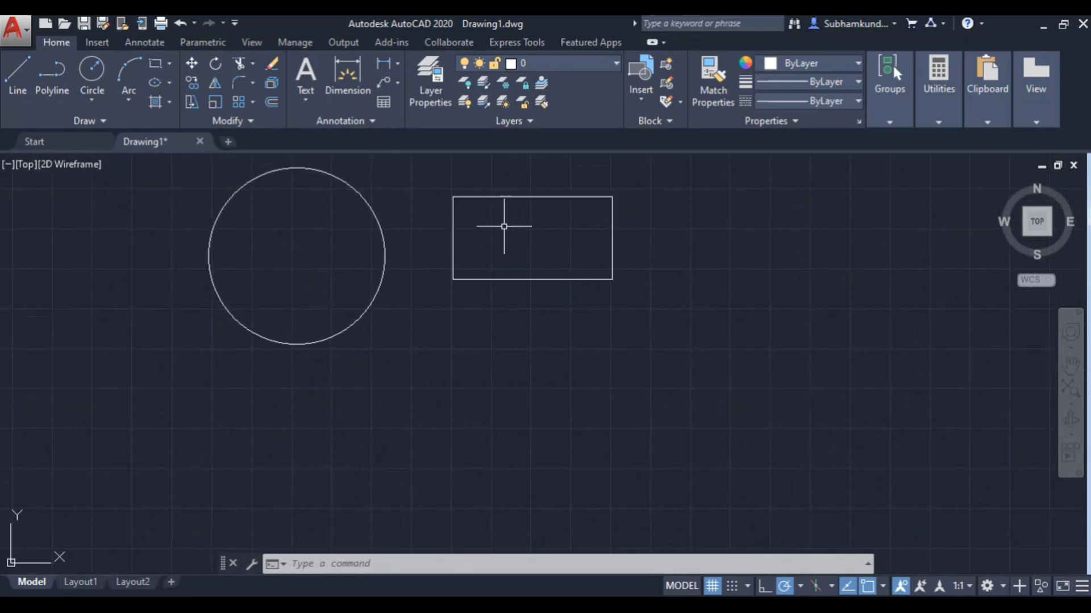
{"action": "middle_click_drag", "start_coordinate": [570, 249], "coordinate": [624, 249]}
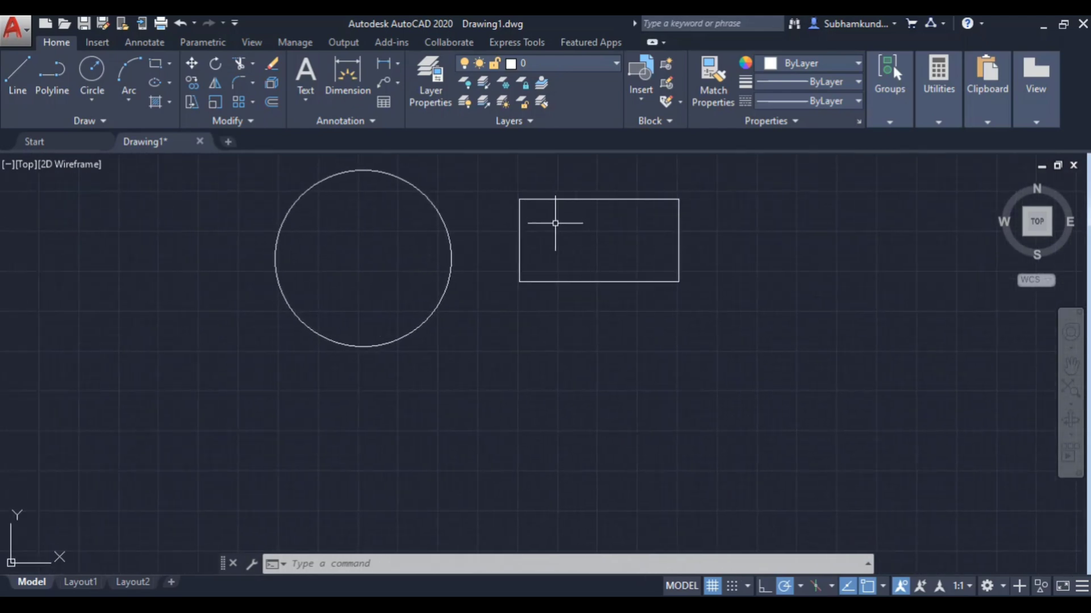
{"action": "middle_click_drag", "start_coordinate": [555, 223], "coordinate": [555, 224]}
{"action": "middle_click_drag", "start_coordinate": [555, 223], "coordinate": [556, 228]}
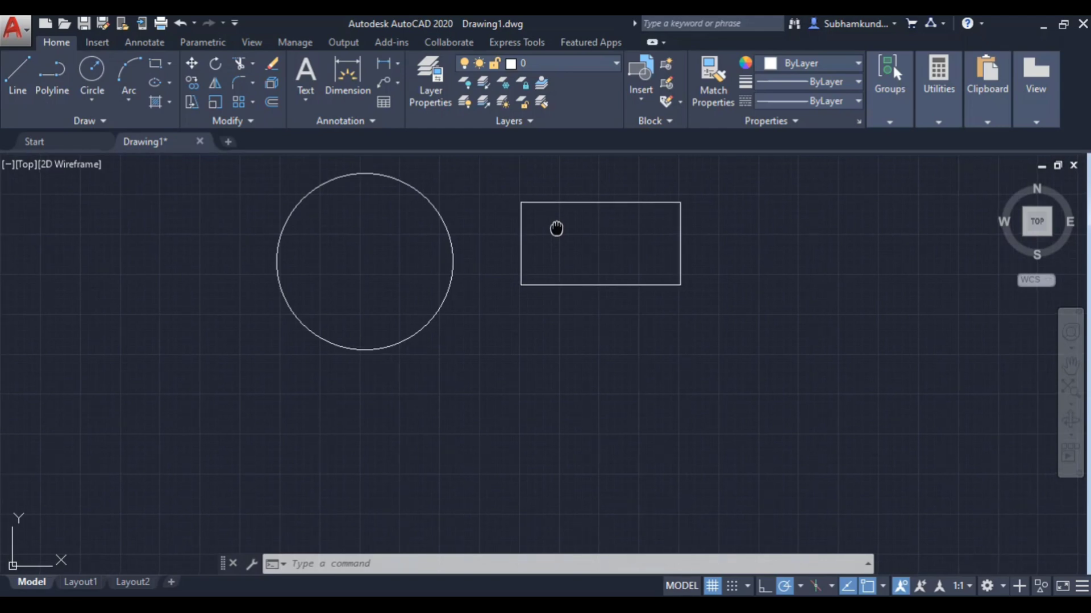
{"action": "mouse_move", "coordinate": [557, 229]}
{"action": "middle_mouse_down"}
{"action": "mouse_move", "coordinate": [591, 246]}
{"action": "mouse_move", "coordinate": [611, 283]}
{"action": "mouse_move", "coordinate": [579, 375]}
{"action": "mouse_move", "coordinate": [434, 351]}
{"action": "mouse_move", "coordinate": [448, 238]}
{"action": "mouse_move", "coordinate": [585, 199]}
{"action": "mouse_move", "coordinate": [658, 341]}
{"action": "mouse_move", "coordinate": [492, 337]}
{"action": "mouse_move", "coordinate": [544, 222]}
{"action": "mouse_move", "coordinate": [492, 299]}
{"action": "mouse_move", "coordinate": [656, 294]}
{"action": "middle_mouse_up"}
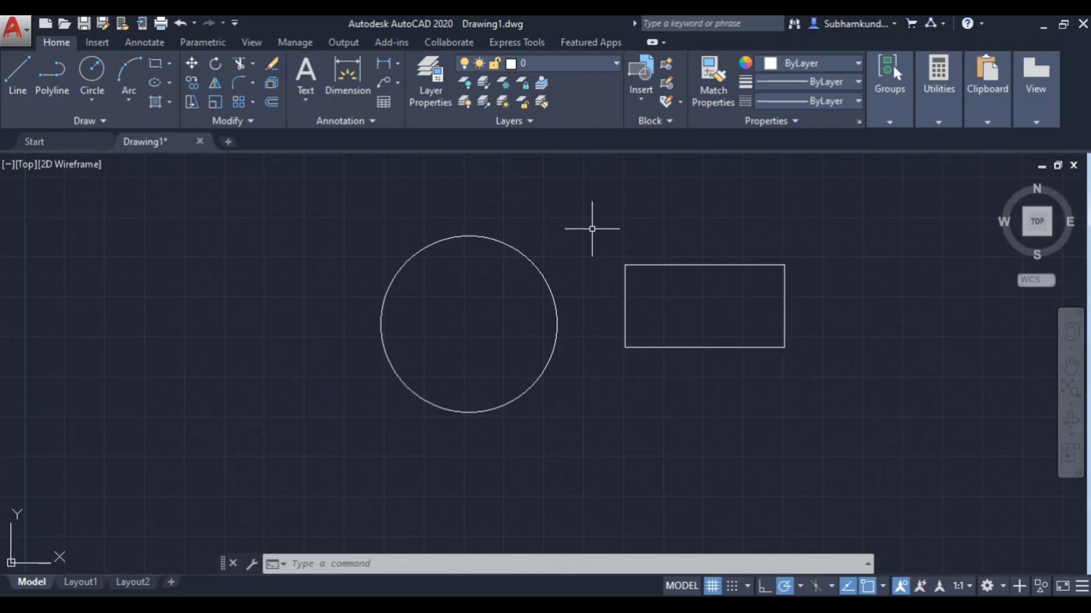
{"action": "mouse_move", "coordinate": [591, 229]}
{"action": "middle_mouse_down"}
{"action": "mouse_move", "coordinate": [348, 236]}
{"action": "mouse_move", "coordinate": [287, 278]}
{"action": "mouse_move", "coordinate": [477, 244]}
{"action": "mouse_move", "coordinate": [589, 197]}
{"action": "mouse_move", "coordinate": [577, 204]}
{"action": "middle_mouse_up"}
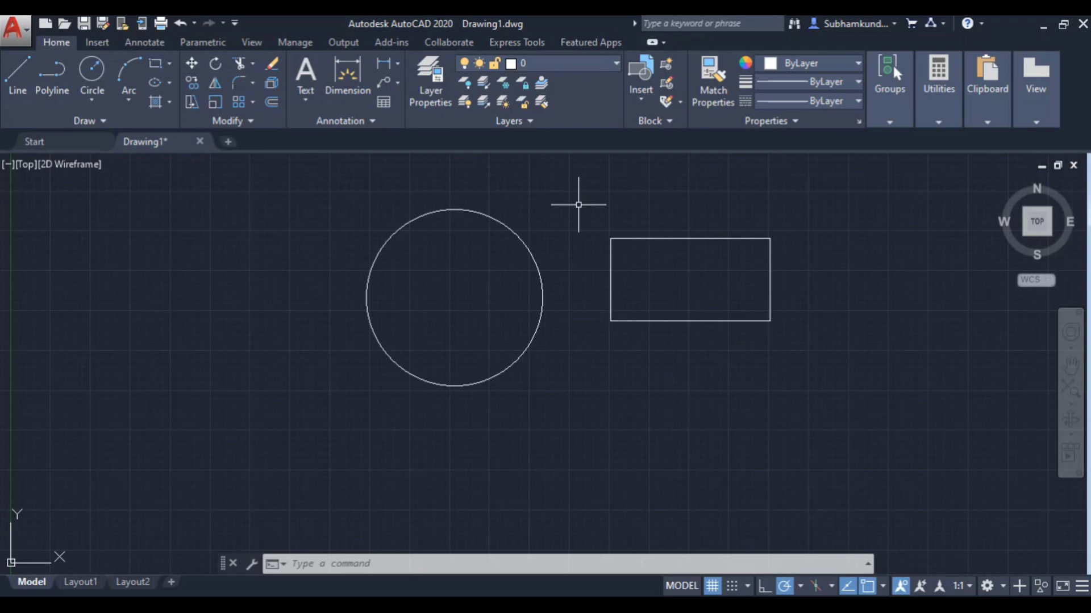
Select the rectangle and add the circle to the selection, and clear the selection.
{"action": "left_click", "coordinate": [536, 205]}
{"action": "left_click", "coordinate": [652, 243]}
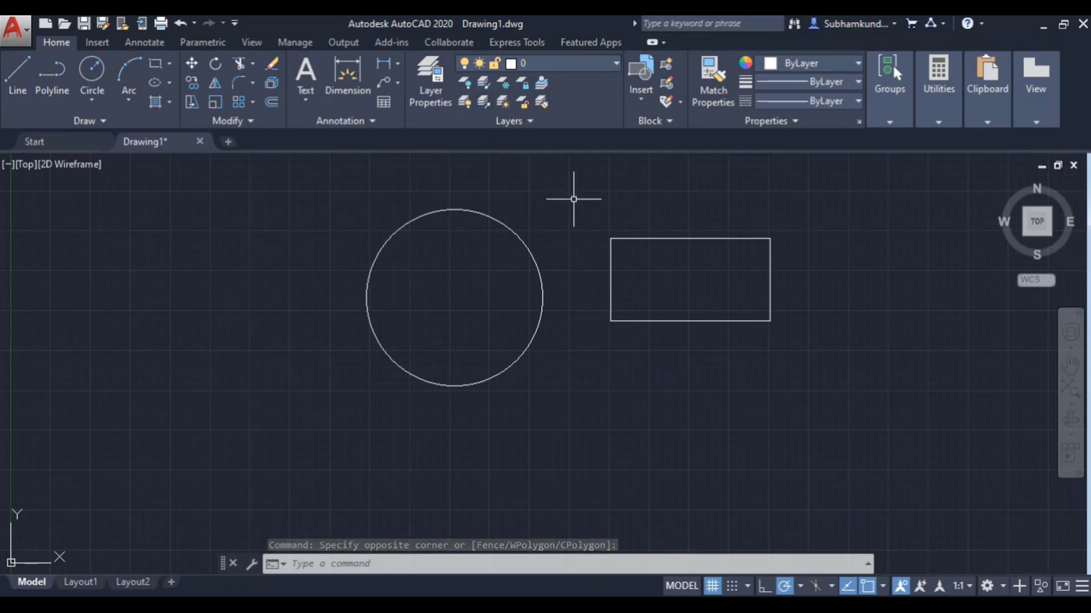
{"action": "left_click", "coordinate": [673, 238]}
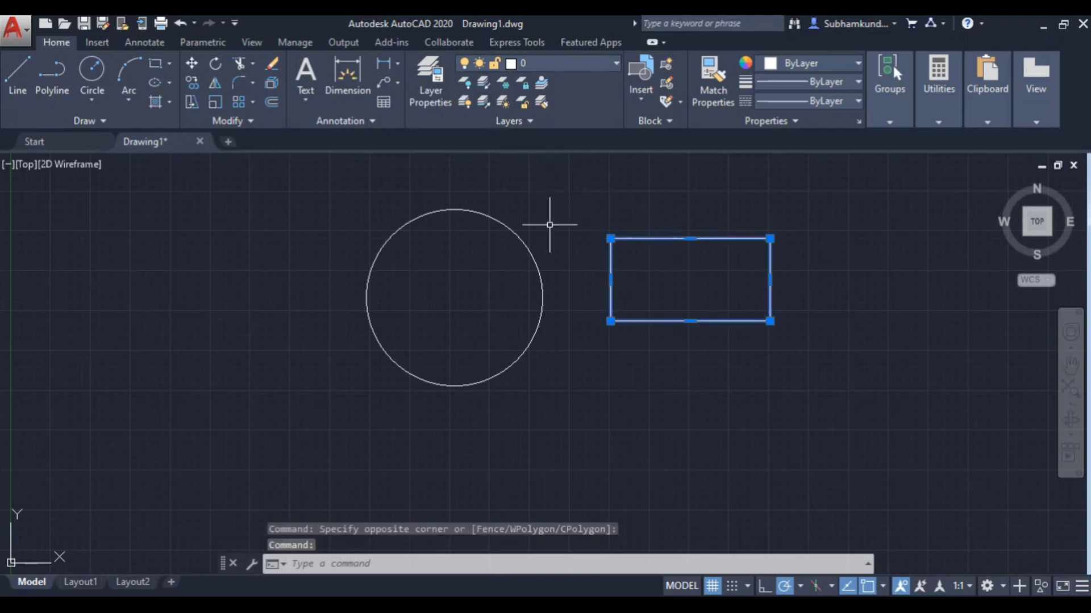
{"action": "left_click", "coordinate": [510, 229]}
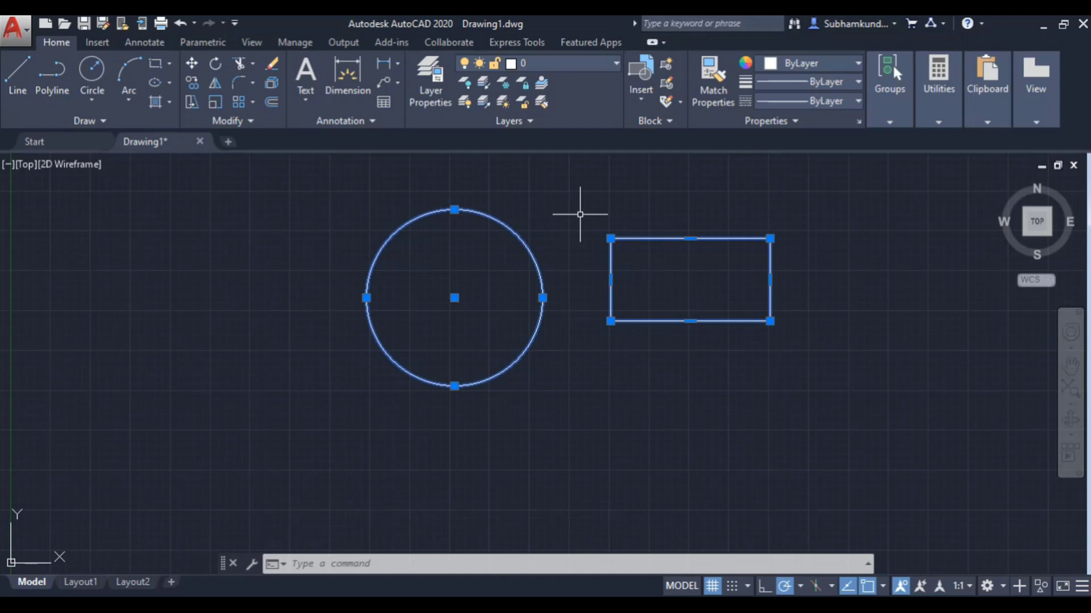
{"action": "key", "text": "Escape"}
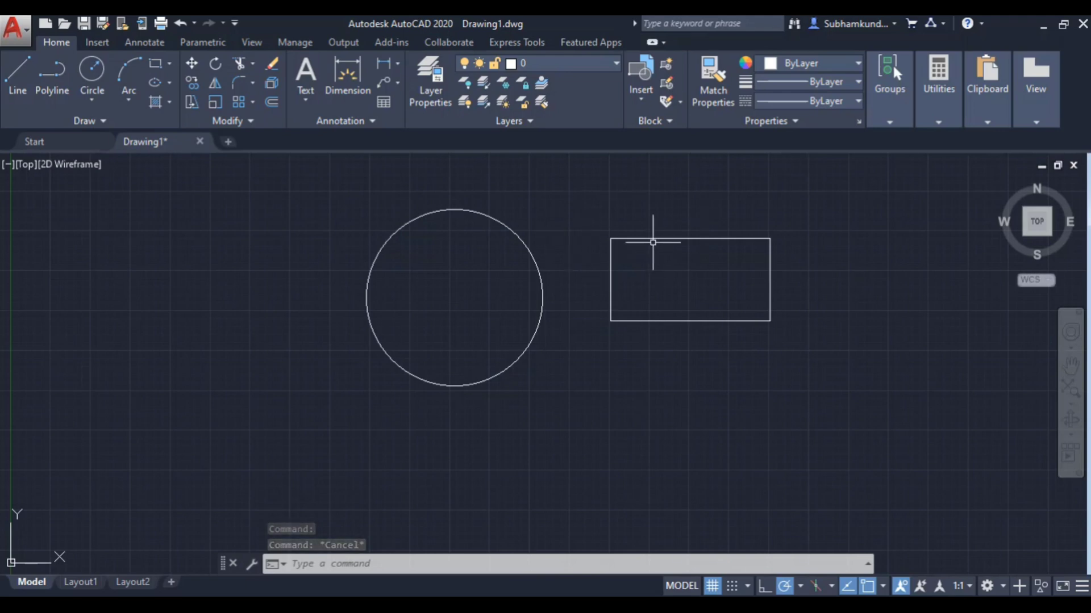
{"action": "right_click", "coordinate": [594, 204]}
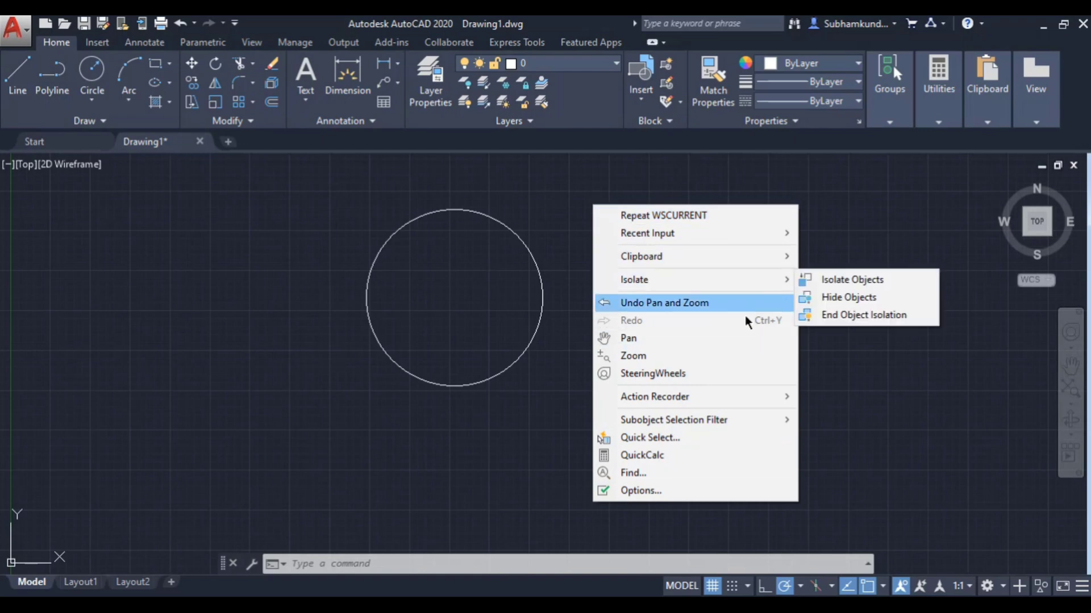
{"action": "left_click", "coordinate": [880, 220]}
{"action": "left_click", "coordinate": [858, 214]}
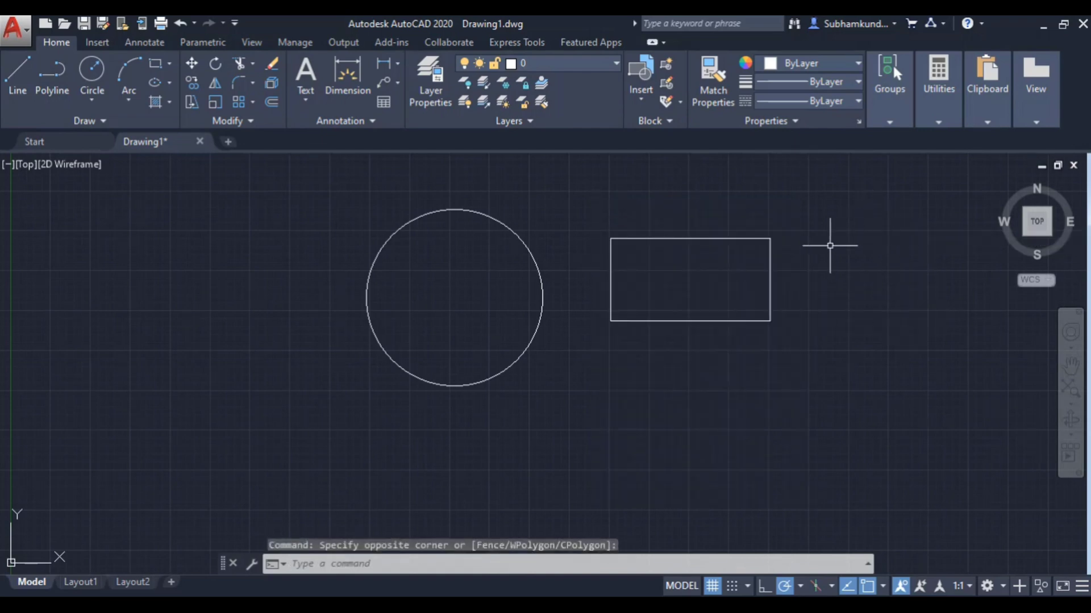
{"action": "right_click", "coordinate": [846, 235]}
{"action": "left_click", "coordinate": [828, 208]}
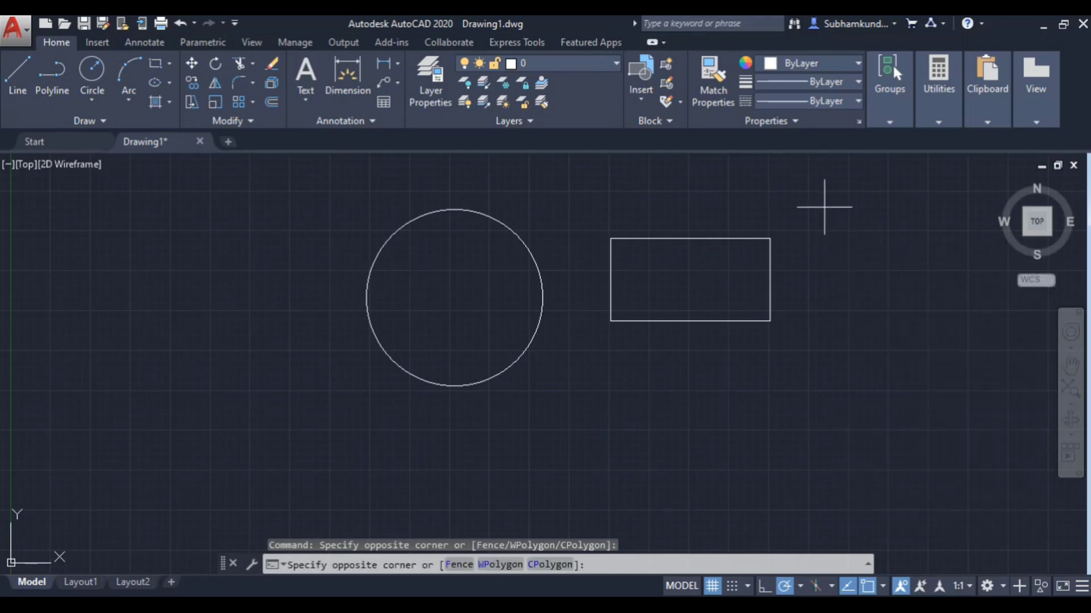
{"action": "left_click", "coordinate": [744, 190]}
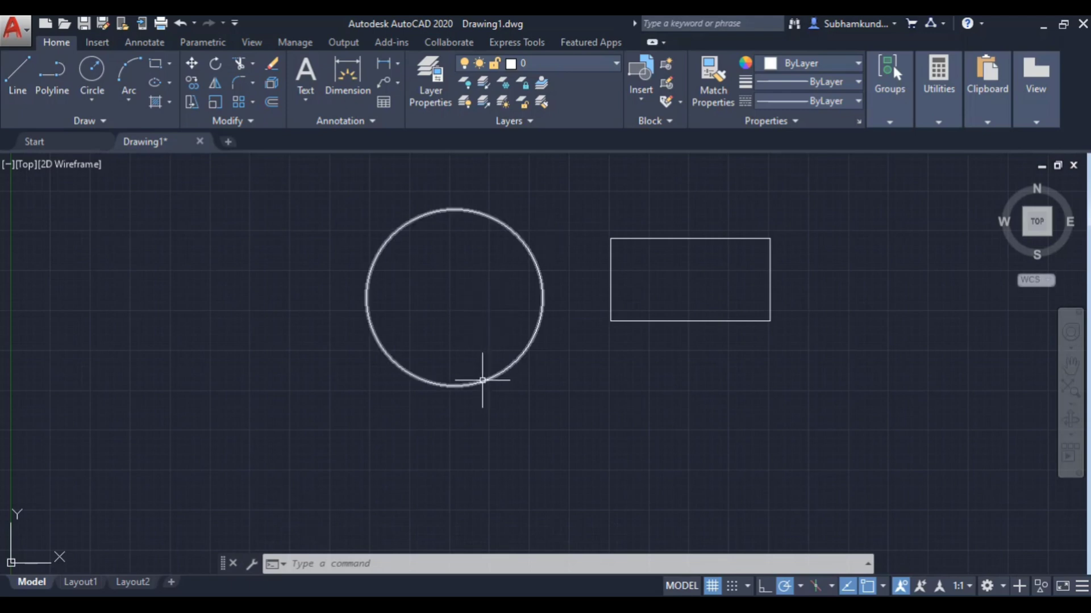
Select the circle and the rectangle, first one by one and again by selecting all objects, clearing each selection.
{"action": "mouse_move", "coordinate": [482, 380]}
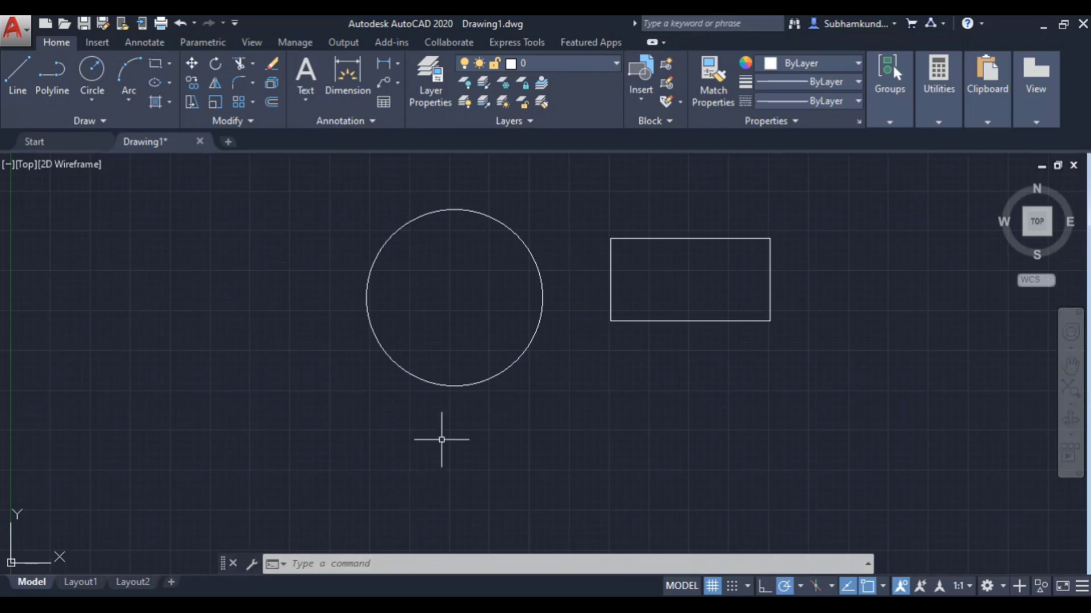
{"action": "left_click", "coordinate": [395, 365]}
{"action": "left_click", "coordinate": [670, 321]}
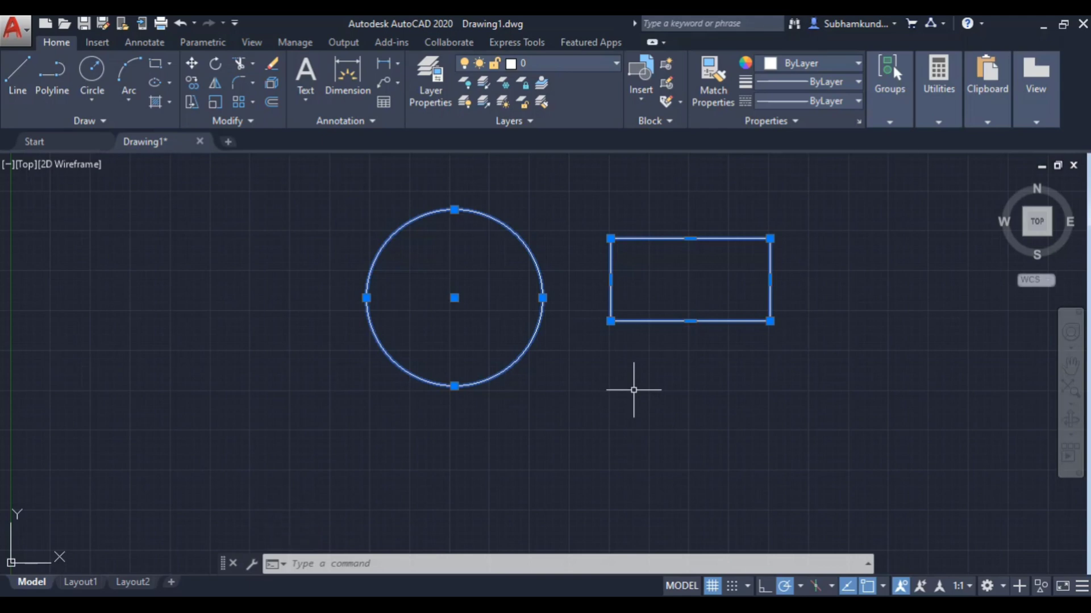
{"action": "key", "text": "Escape"}
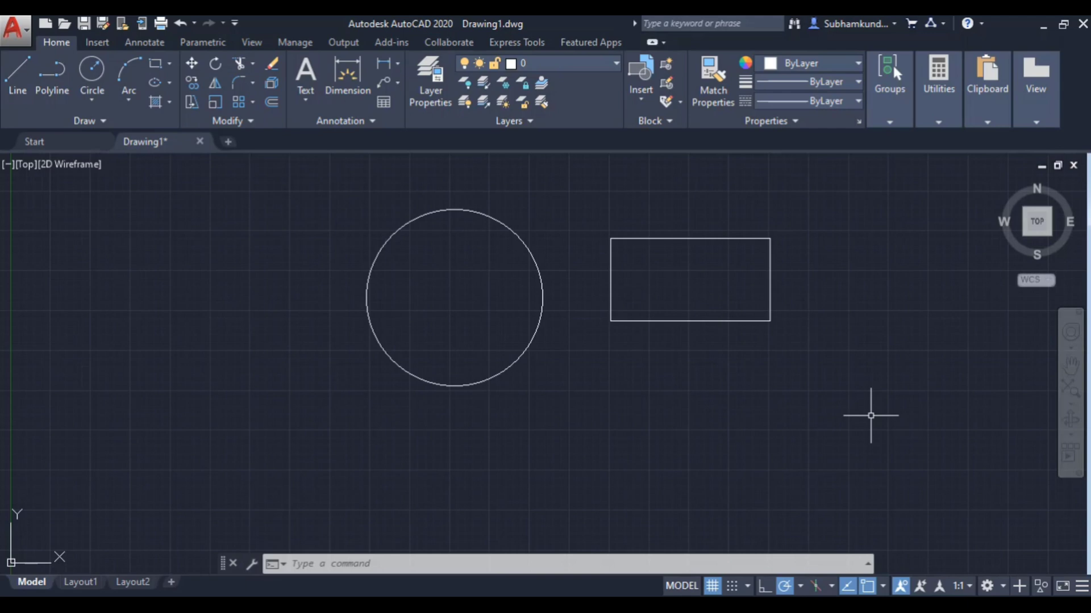
{"action": "key", "text": "ctrl+a"}
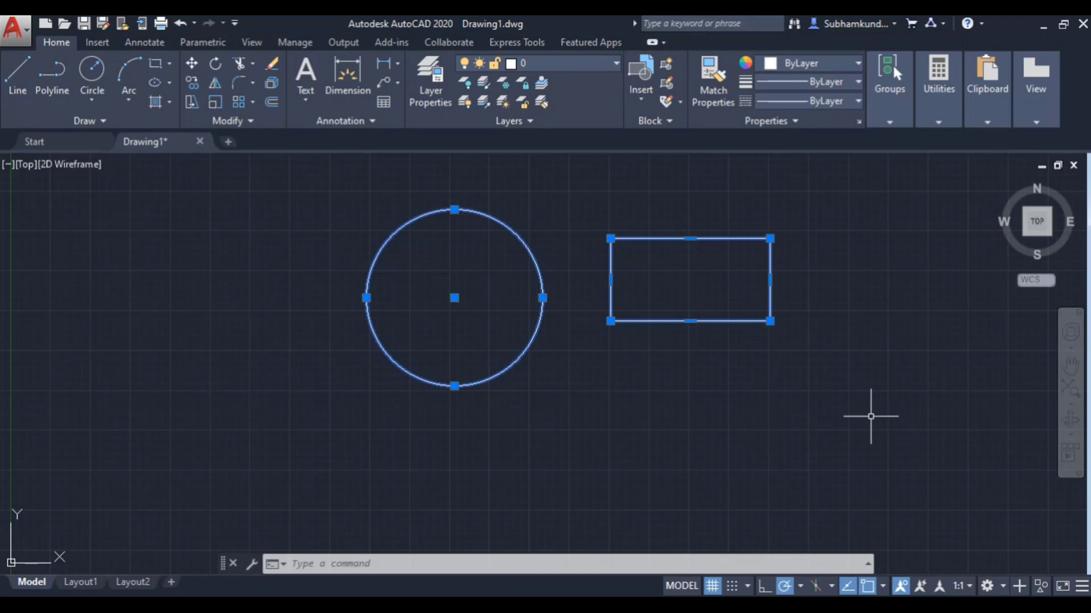
{"action": "key", "text": "Escape"}
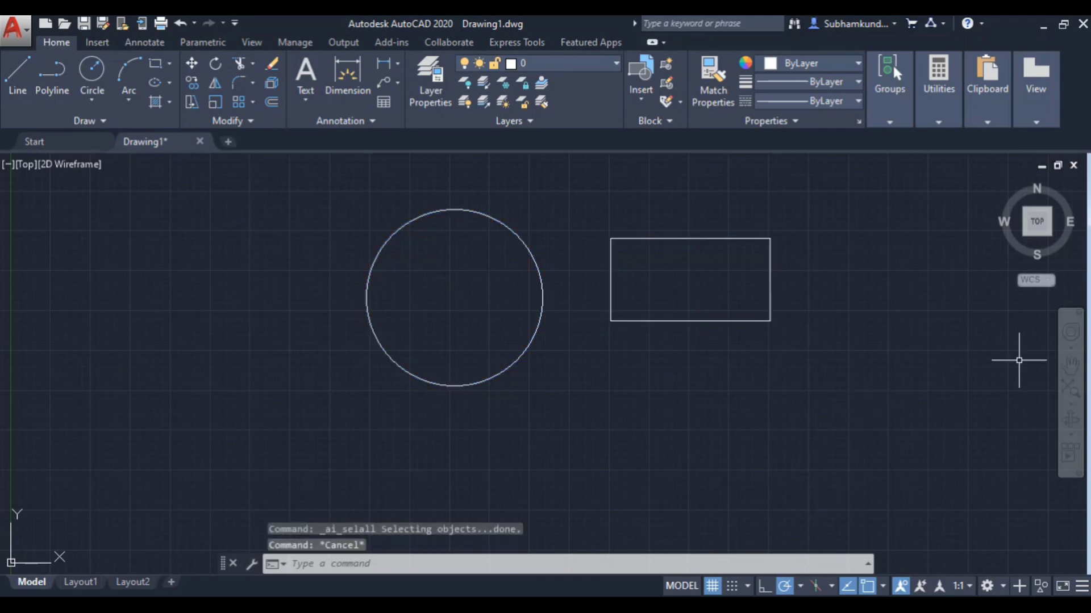
Copy the circle and paste the duplicate to the lower right of the rectangle.
{"action": "left_click", "coordinate": [515, 366]}
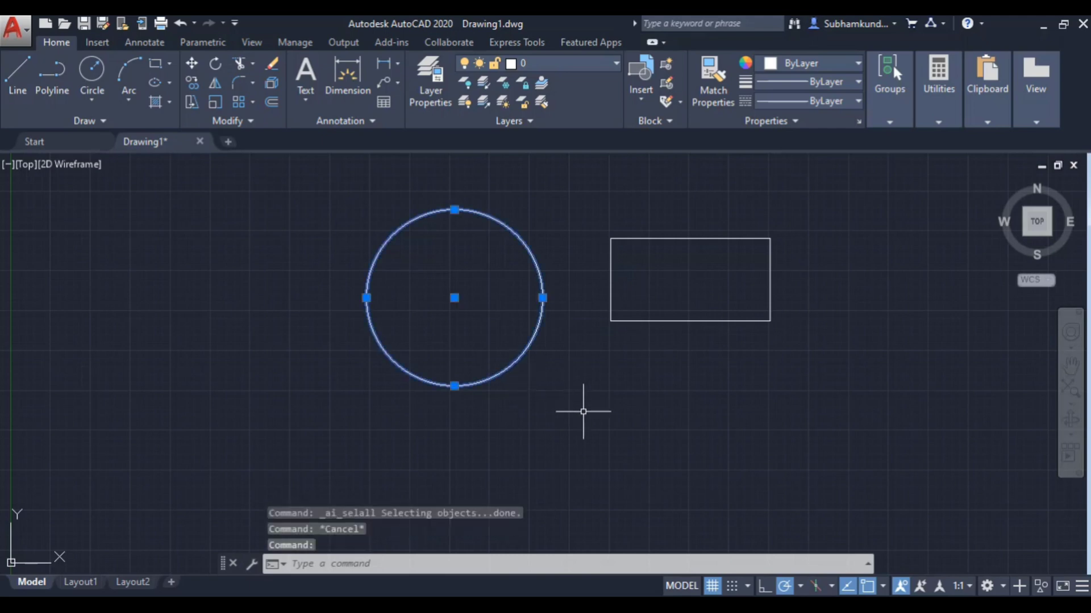
{"action": "key", "text": "ctrl+c"}
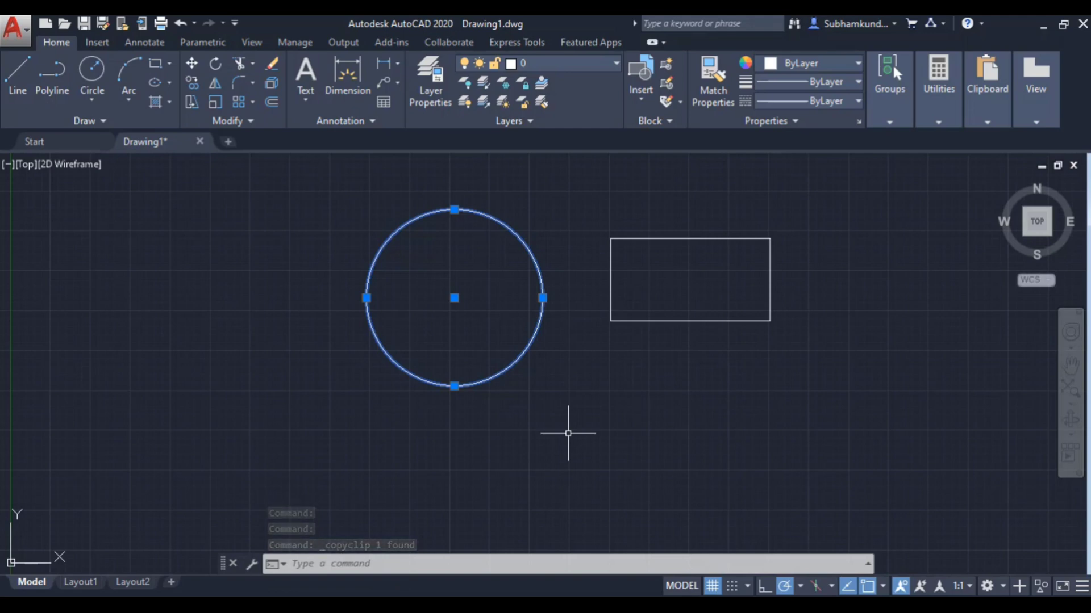
{"action": "key", "text": "ctrl+v"}
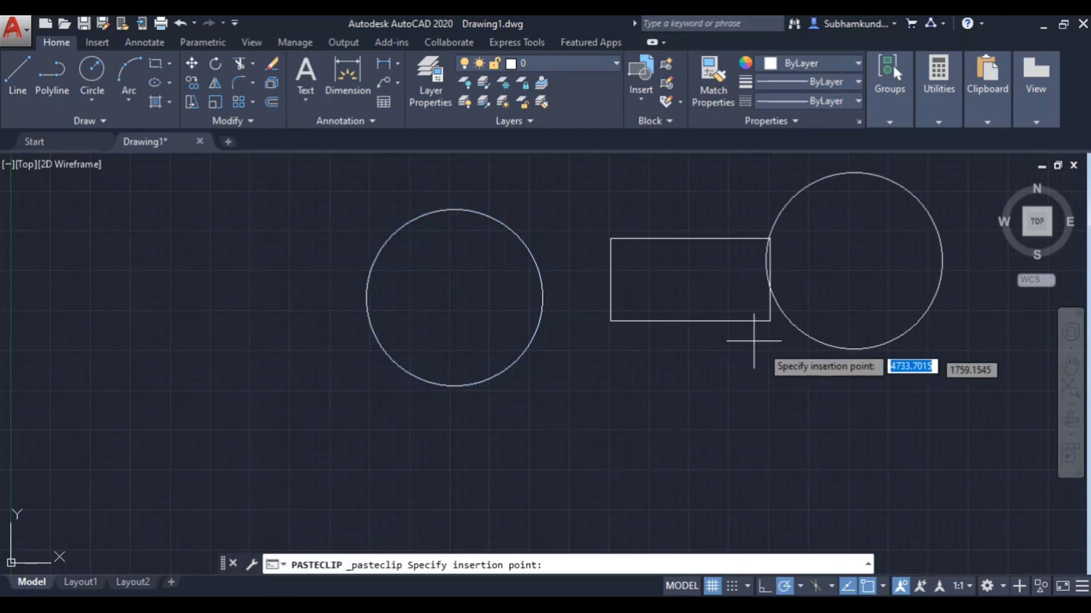
{"action": "left_click", "coordinate": [818, 450]}
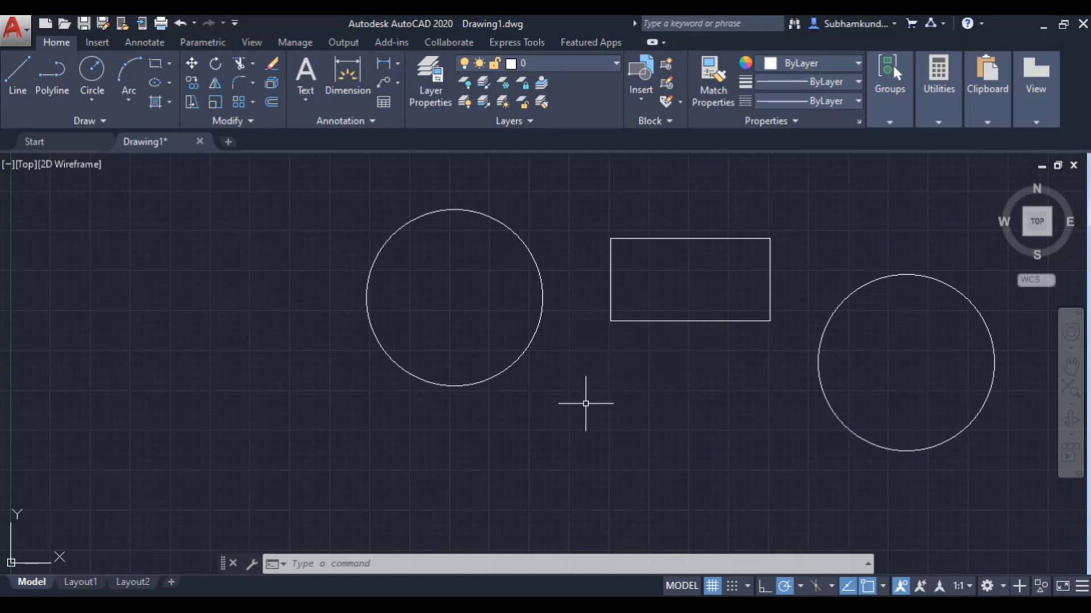
Undo the pasted circle, redo it once, and undo it again.
{"action": "key", "text": "ctrl+z"}
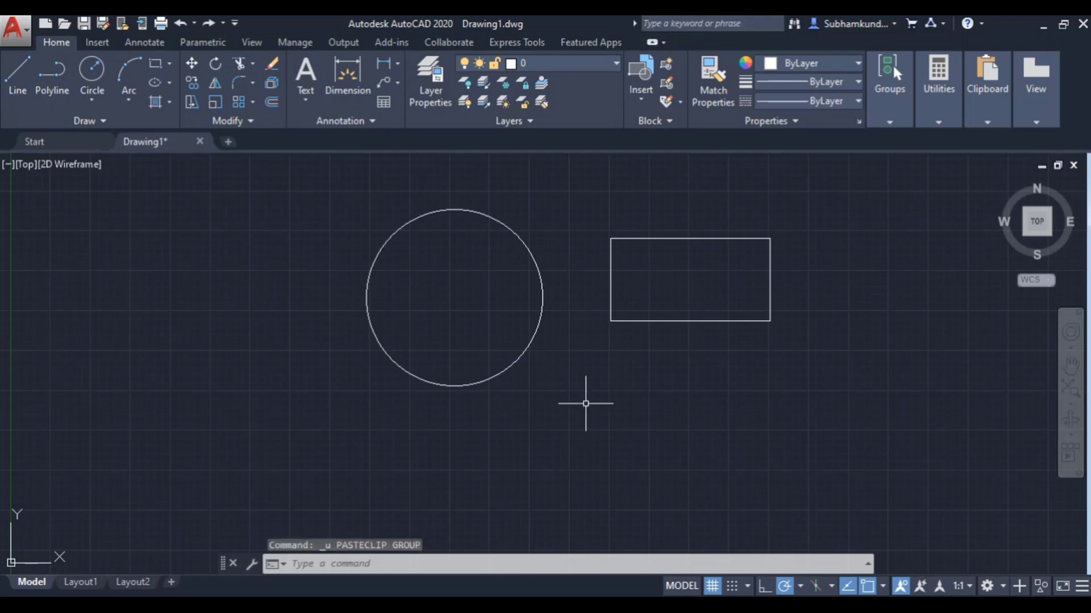
{"action": "left_click", "coordinate": [209, 23]}
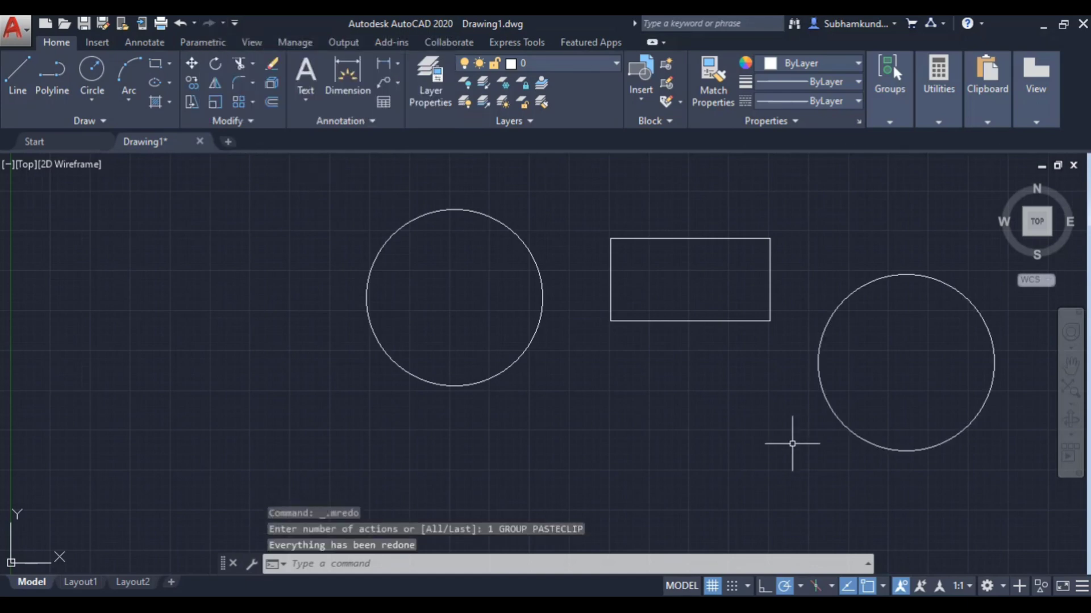
{"action": "left_click", "coordinate": [180, 23]}
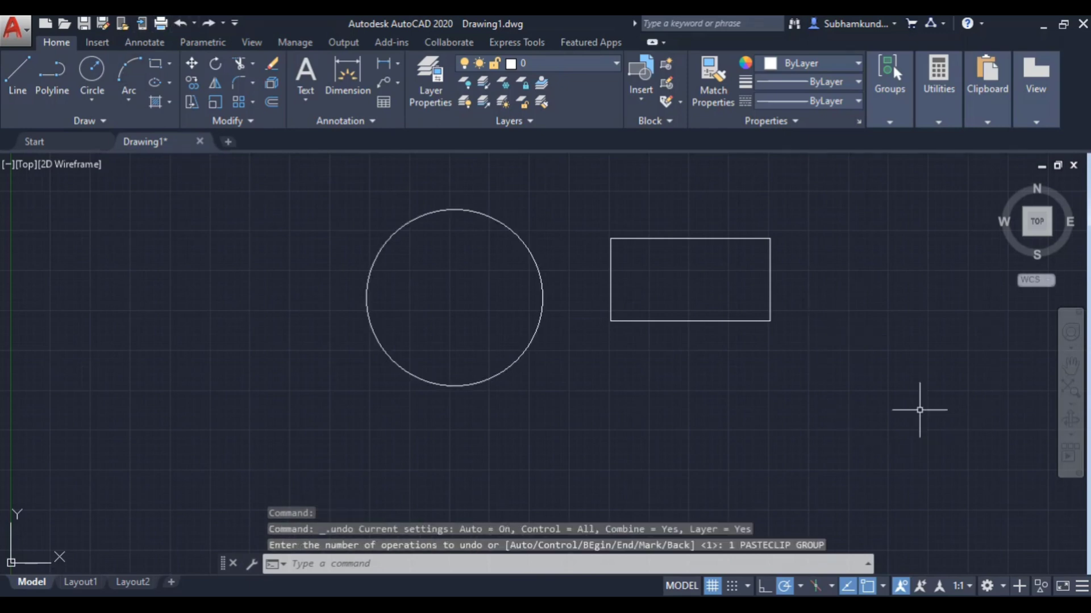